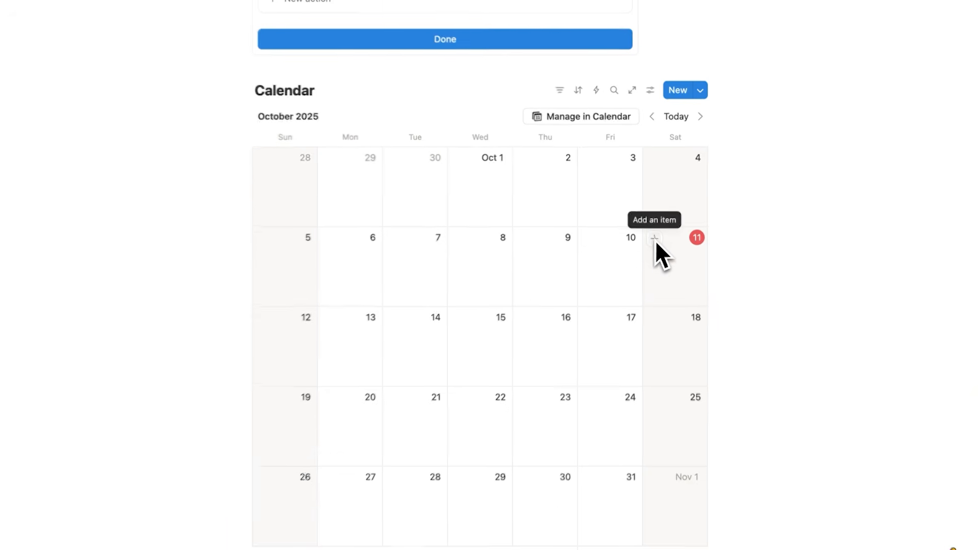
Add two items to October 11, 2025 in the calendar, titled Run and Read 30 minutes.
{"action": "left_click", "coordinate": [655, 239]}
{"action": "type", "text": "Run"}
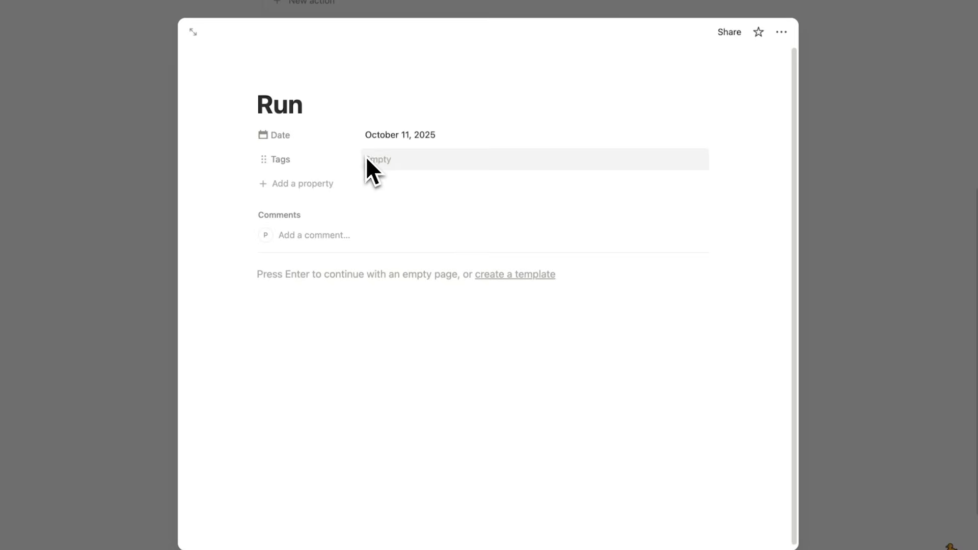
{"action": "left_click", "coordinate": [810, 195]}
{"action": "left_click", "coordinate": [576, 255]}
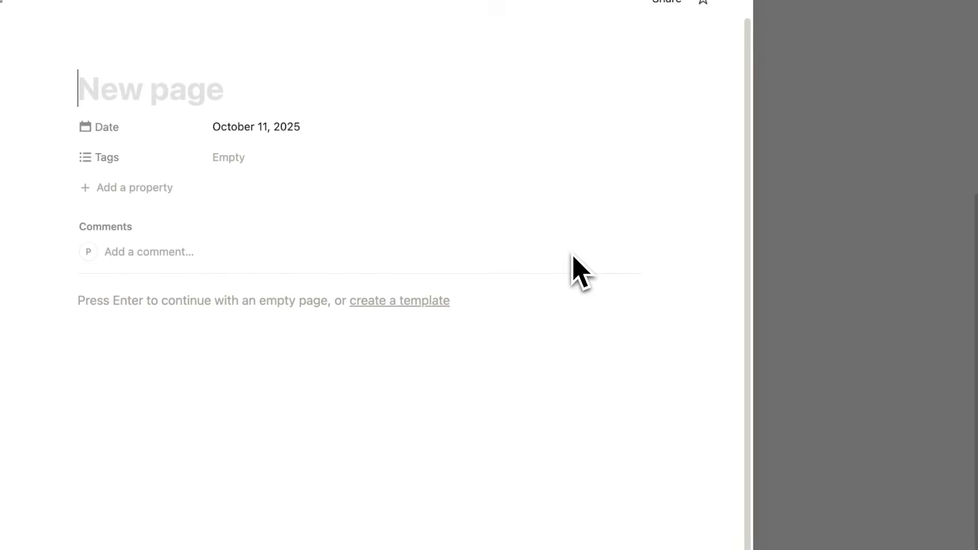
{"action": "type", "text": "Read 30 minutes"}
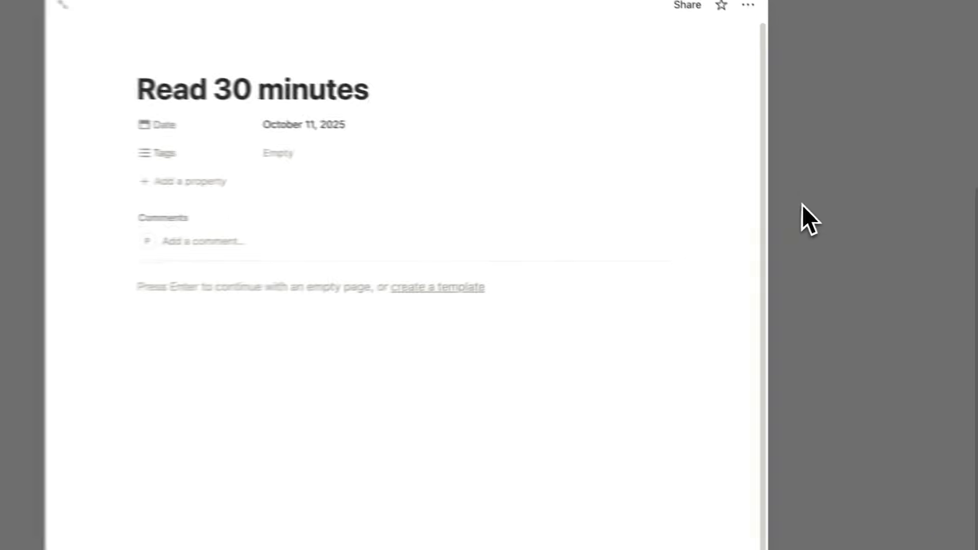
{"action": "left_click", "coordinate": [833, 217]}
Give the Routine button an Insert blocks action.
{"action": "scroll", "coordinate": [683, 407], "scroll_direction": "up", "scroll_amount": 3}
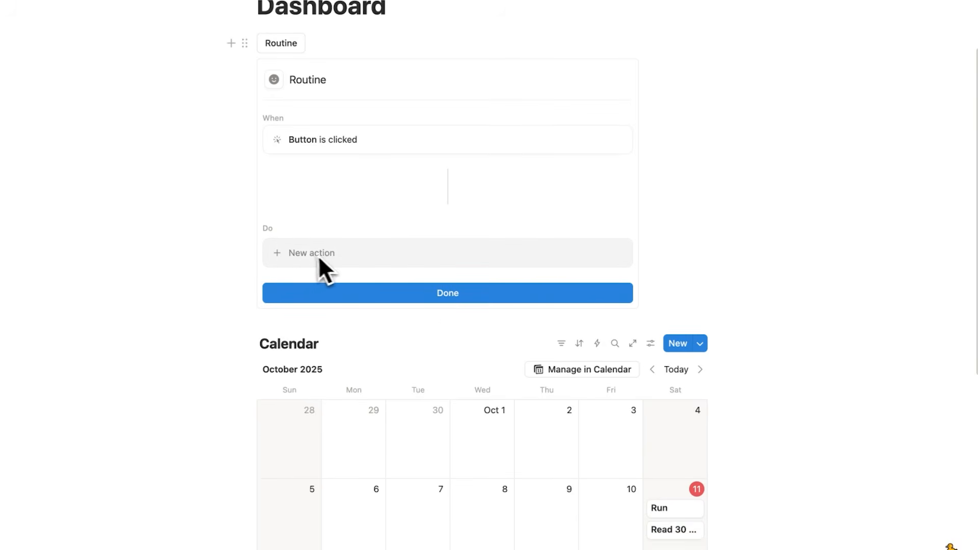
{"action": "left_click", "coordinate": [325, 257]}
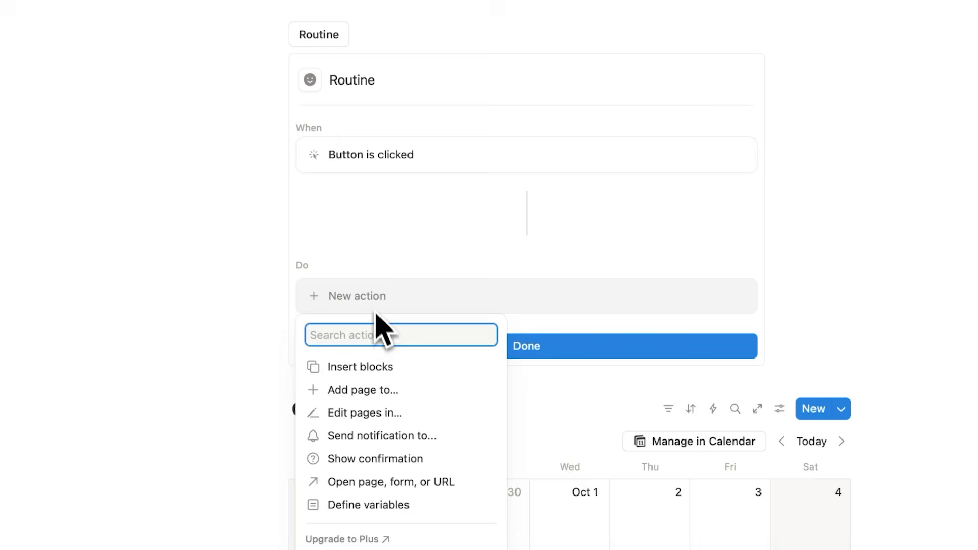
{"action": "left_click", "coordinate": [400, 372]}
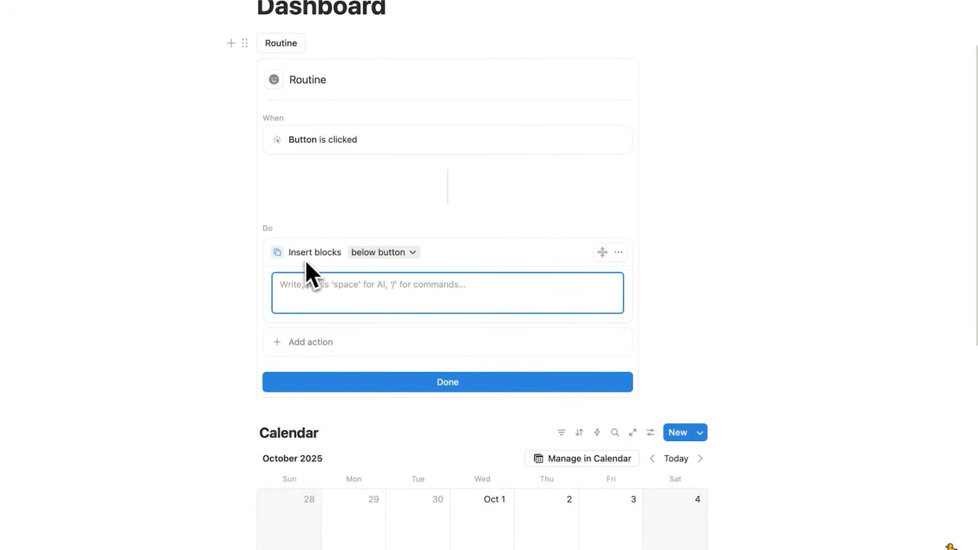
Move the Run and Read 30 minutes calendar items into the Insert blocks action and save the Routine button.
{"action": "scroll", "coordinate": [316, 266], "scroll_direction": "down", "scroll_amount": 5}
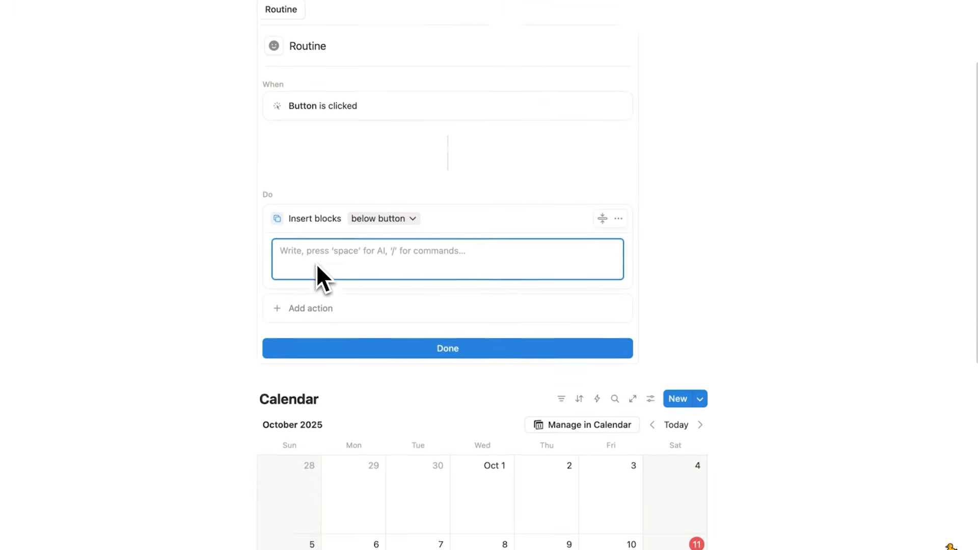
{"action": "scroll", "coordinate": [317, 263], "scroll_direction": "down", "scroll_amount": 1}
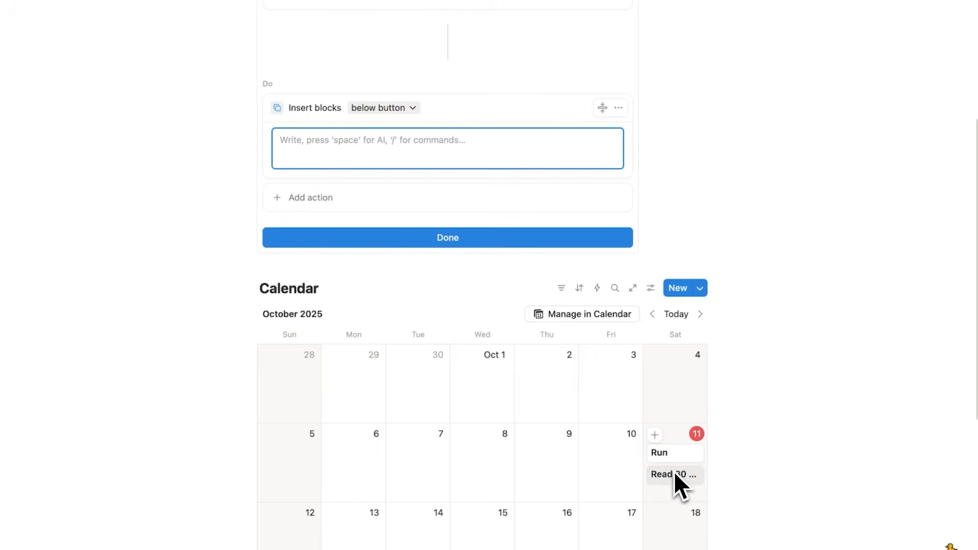
{"action": "left_click_drag", "start_coordinate": [673, 455], "coordinate": [302, 100]}
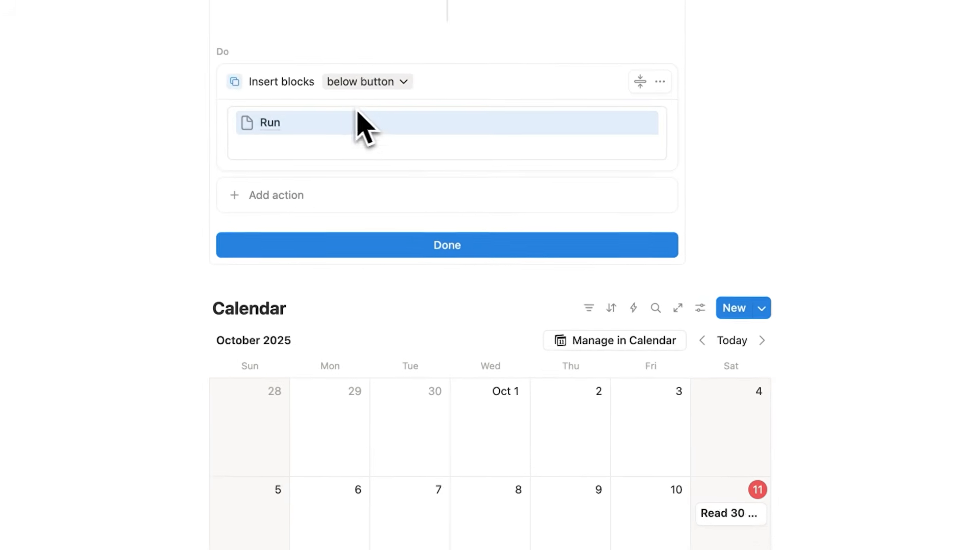
{"action": "left_click_drag", "start_coordinate": [740, 519], "coordinate": [312, 135]}
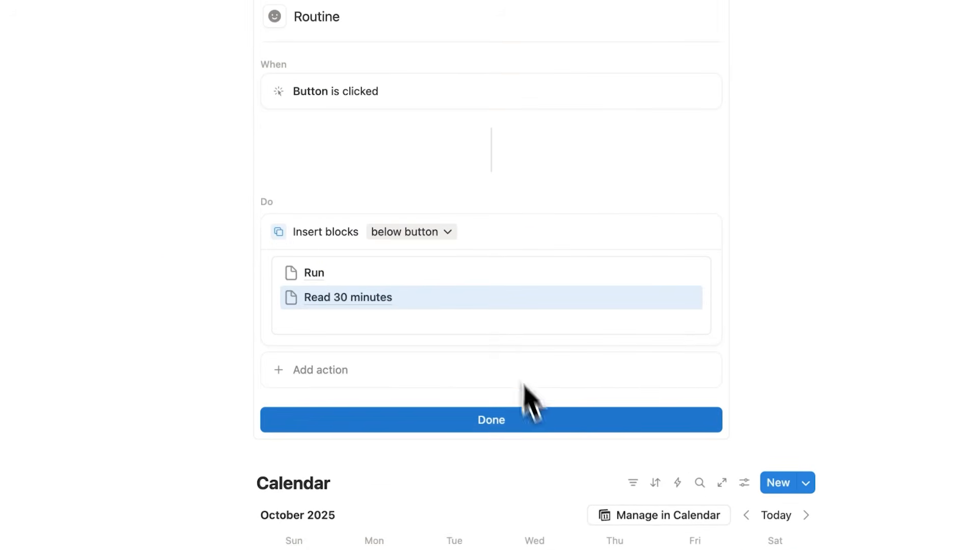
{"action": "left_click", "coordinate": [538, 423]}
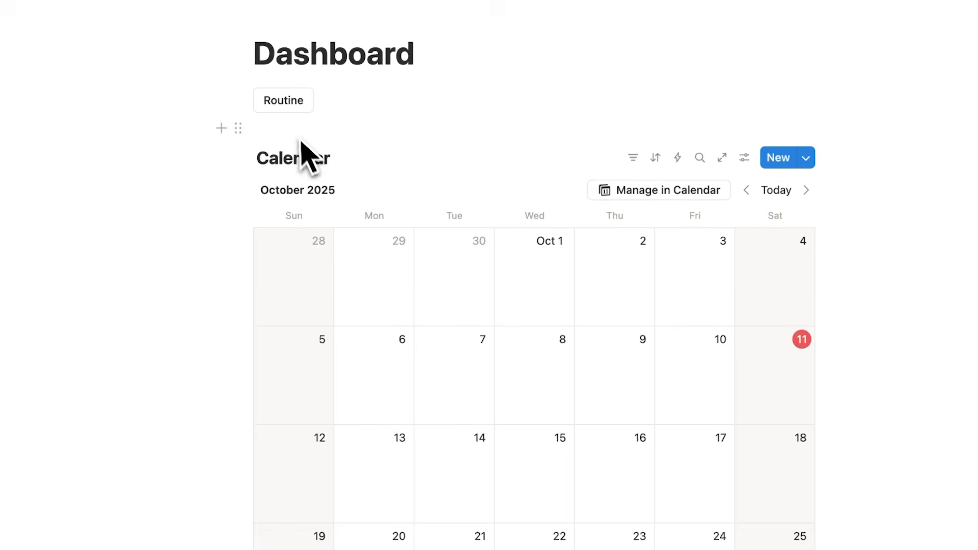
Run the Routine button and move the generated Run and Read 30 minutes pages to October 11 in the calendar.
{"action": "left_click", "coordinate": [291, 110]}
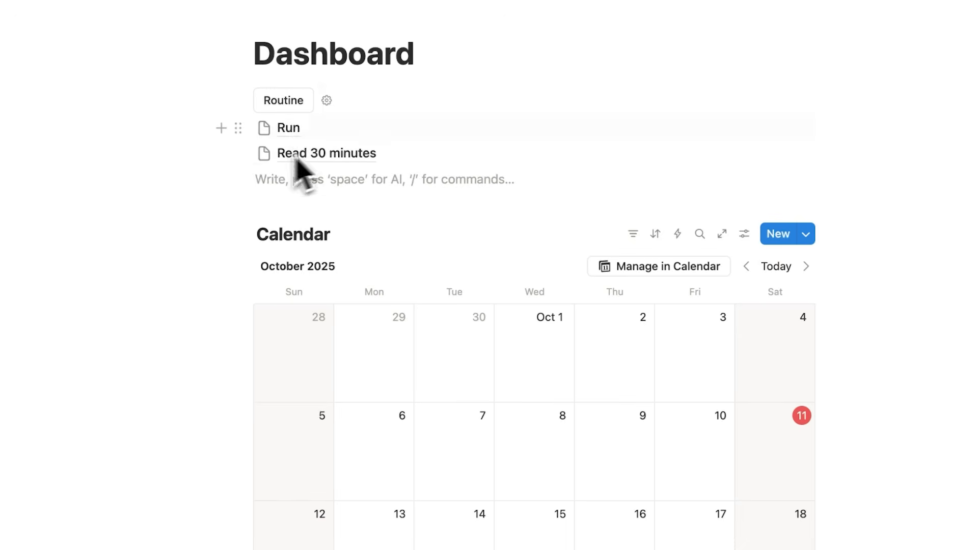
{"action": "left_click_drag", "start_coordinate": [166, 128], "coordinate": [274, 171]}
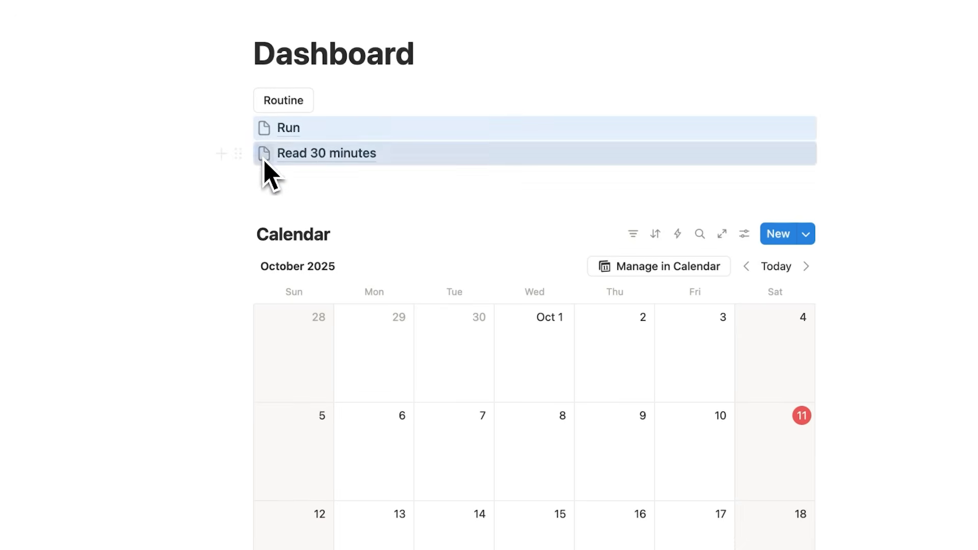
{"action": "left_click_drag", "start_coordinate": [247, 131], "coordinate": [755, 458]}
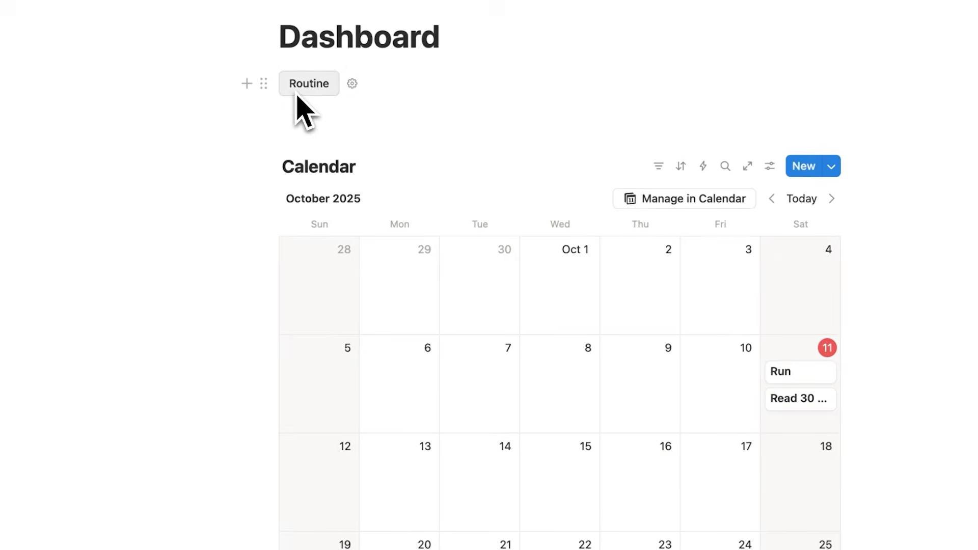
Generate the routine pages again and move both of them to October 12 in the calendar.
{"action": "left_click", "coordinate": [249, 77]}
{"action": "left_click_drag", "start_coordinate": [216, 119], "coordinate": [291, 147]}
{"action": "left_click_drag", "start_coordinate": [265, 111], "coordinate": [303, 546]}
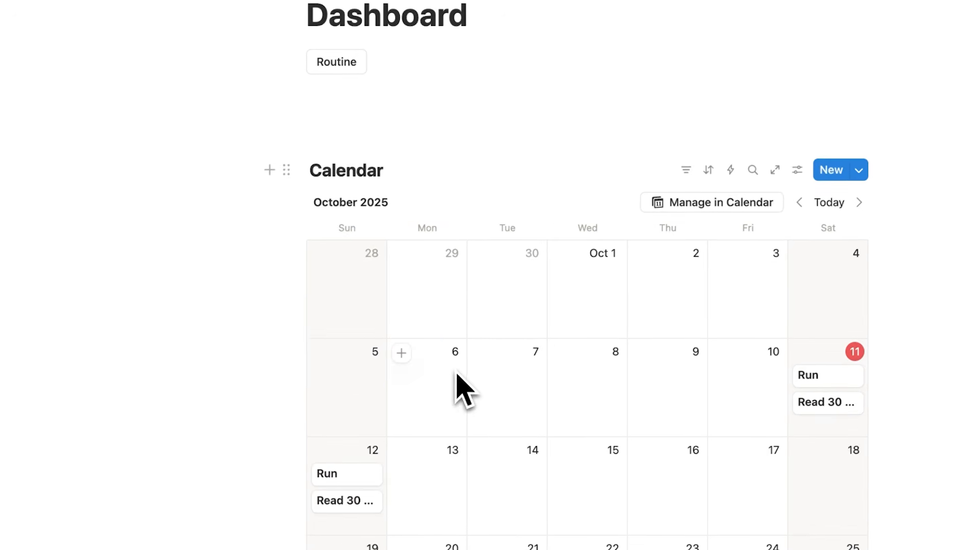
Open the October 12 Run item, look through the property types that can be added, and close it.
{"action": "left_click", "coordinate": [341, 477]}
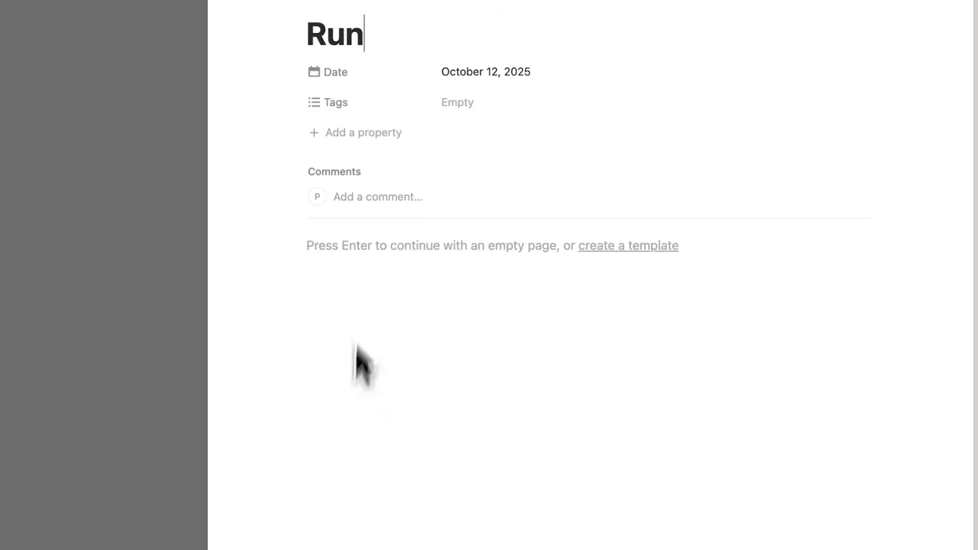
{"action": "left_click", "coordinate": [367, 156]}
{"action": "scroll", "coordinate": [367, 170], "scroll_direction": "down", "scroll_amount": 4}
{"action": "scroll", "coordinate": [393, 301], "scroll_direction": "up", "scroll_amount": 1}
{"action": "scroll", "coordinate": [389, 465], "scroll_direction": "down", "scroll_amount": 1}
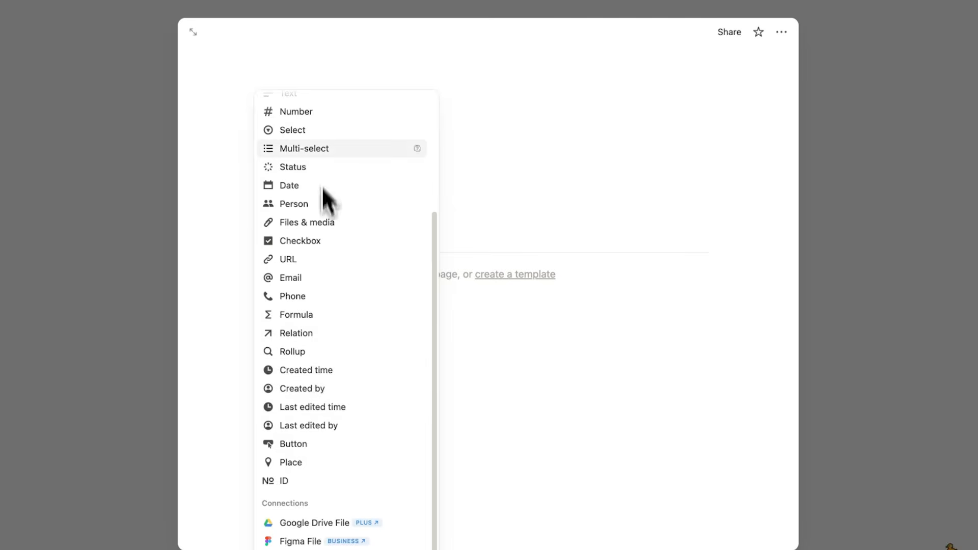
{"action": "left_click", "coordinate": [175, 177]}
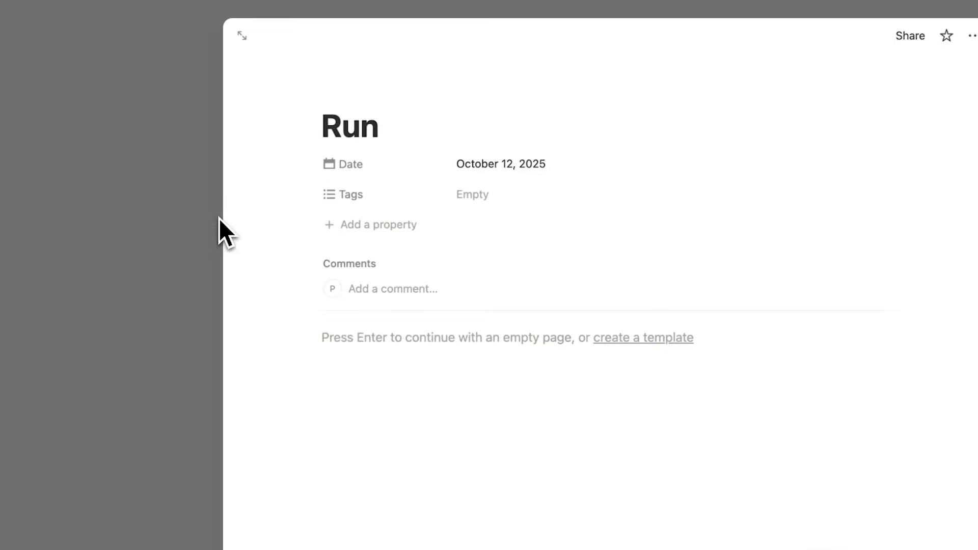
{"action": "left_click", "coordinate": [219, 218]}
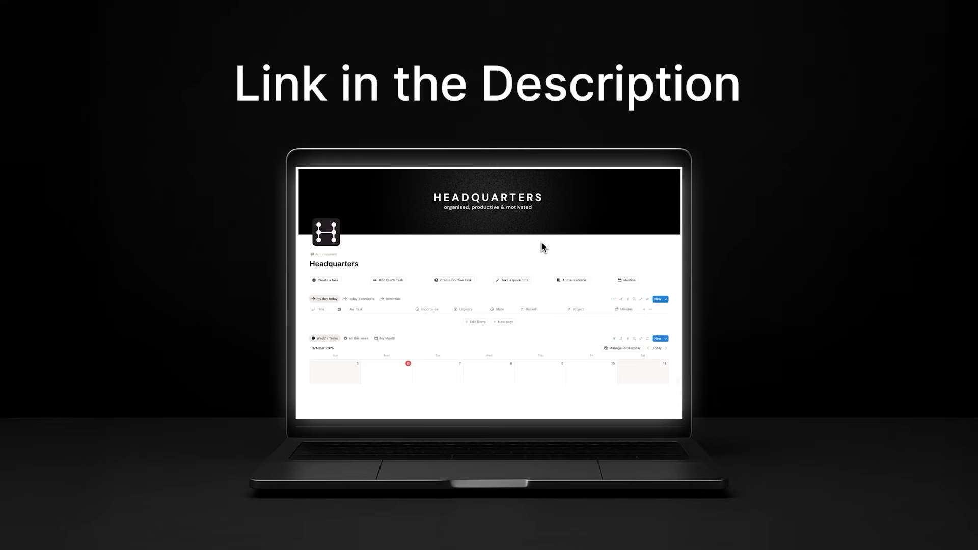
On the Headquarters dashboard, move the generated Check Emails and Run pages into the tomorrow task list.
{"action": "scroll", "coordinate": [542, 243], "scroll_direction": "down", "scroll_amount": 10}
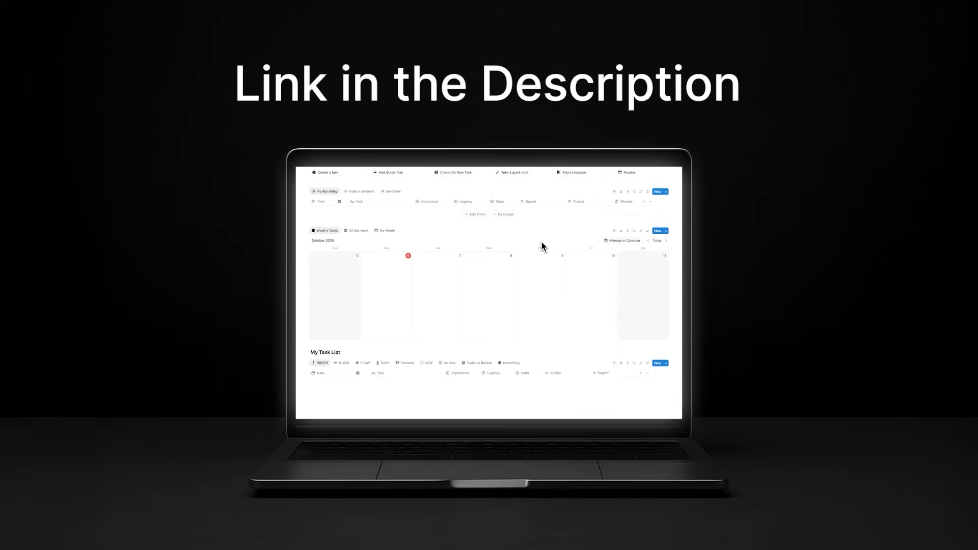
{"action": "scroll", "coordinate": [542, 241], "scroll_direction": "down", "scroll_amount": 5}
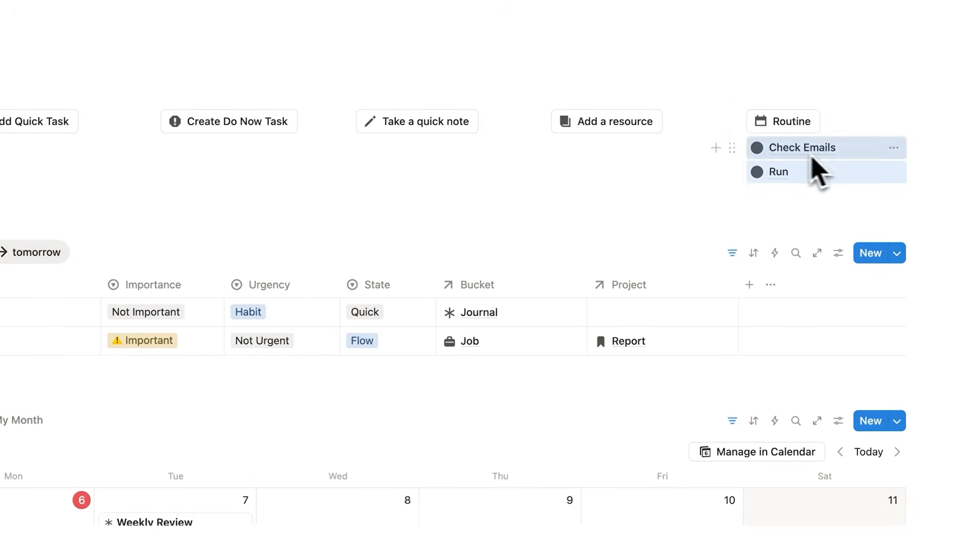
{"action": "left_click_drag", "start_coordinate": [737, 152], "coordinate": [134, 227]}
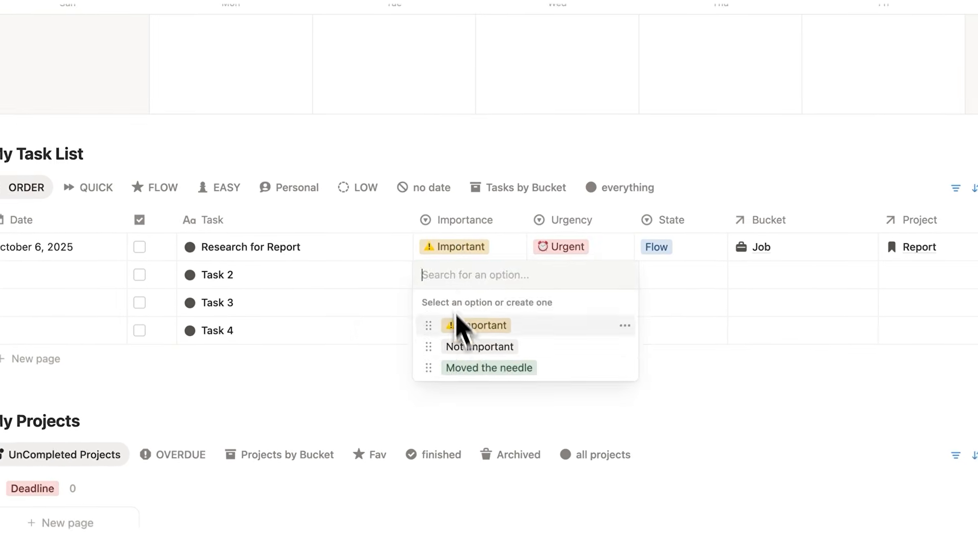
Set Task 2's importance to Not Important in My Task List and open its urgency options.
{"action": "left_click", "coordinate": [461, 345]}
{"action": "left_click", "coordinate": [560, 281]}
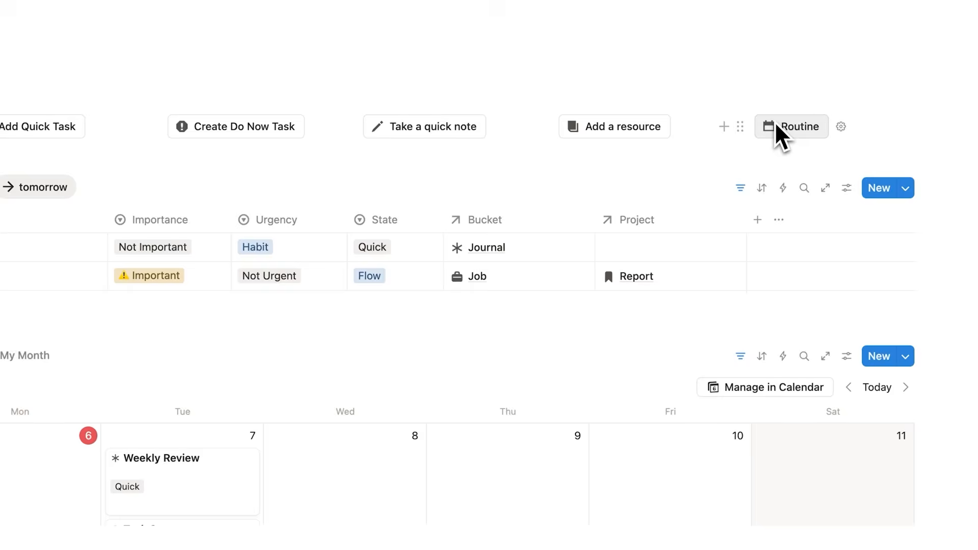
Run the Routine button on the Headquarters dashboard and look through the rest of the page.
{"action": "left_click", "coordinate": [780, 128]}
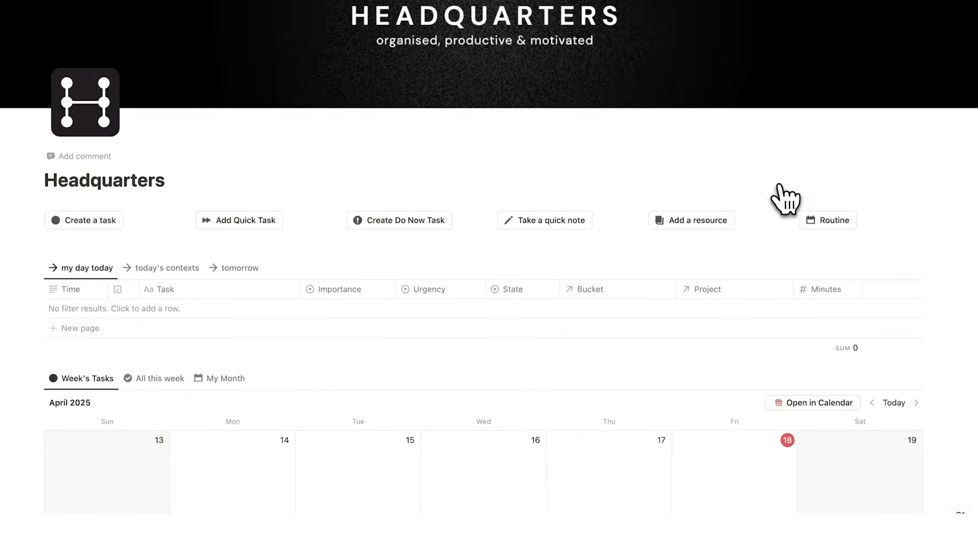
{"action": "scroll", "coordinate": [785, 201], "scroll_direction": "down", "scroll_amount": 6}
{"action": "scroll", "coordinate": [785, 201], "scroll_direction": "down", "scroll_amount": 10}
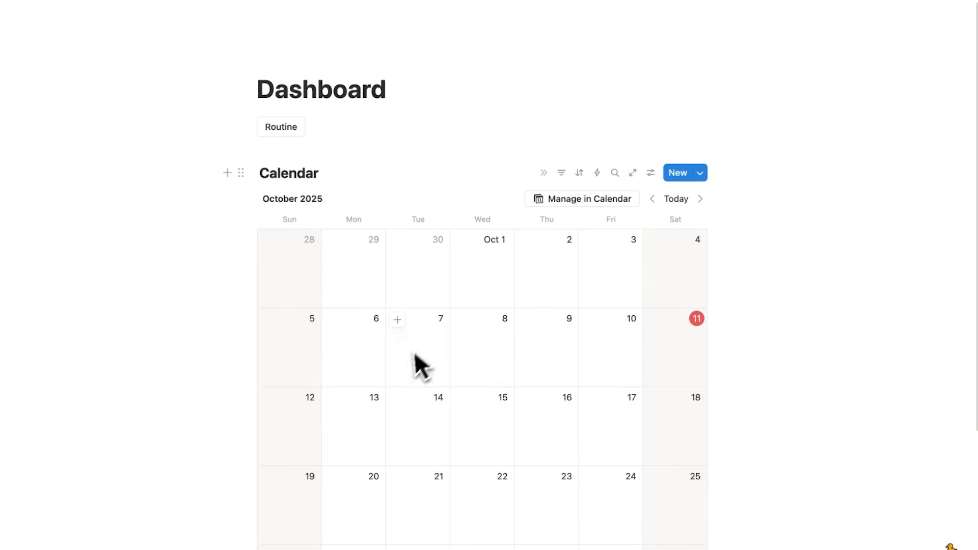
Create a new template for the Calendar database and title it Morning Routine.
{"action": "left_click", "coordinate": [700, 173]}
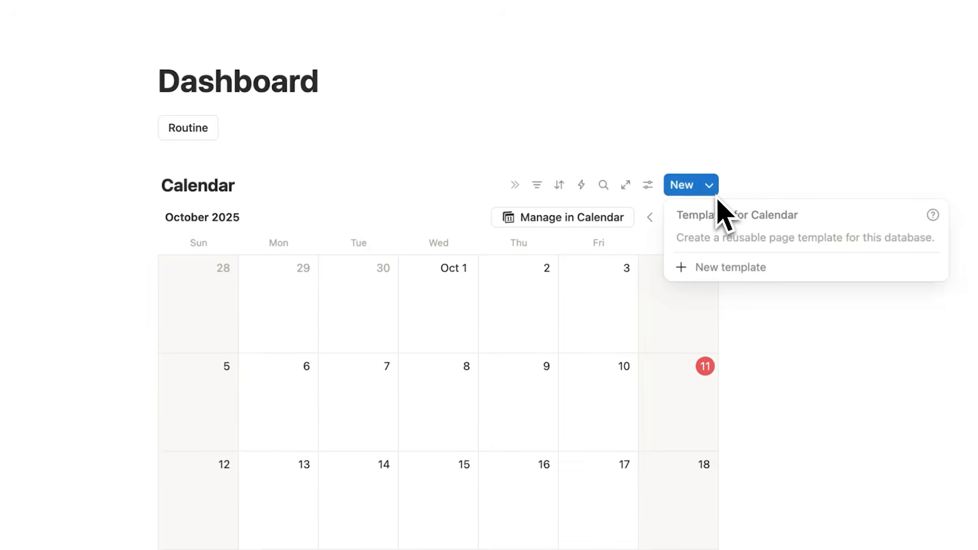
{"action": "left_click", "coordinate": [748, 278]}
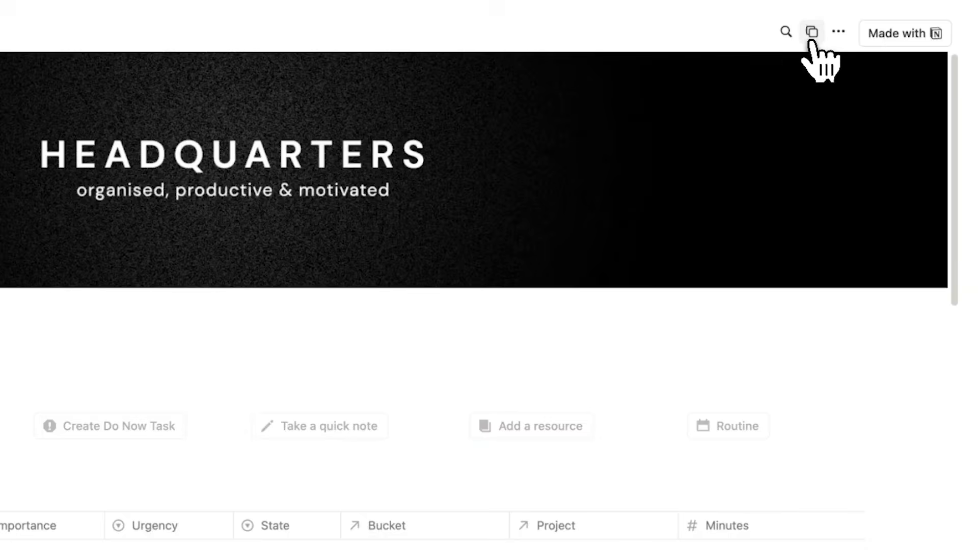
{"action": "left_click", "coordinate": [811, 39]}
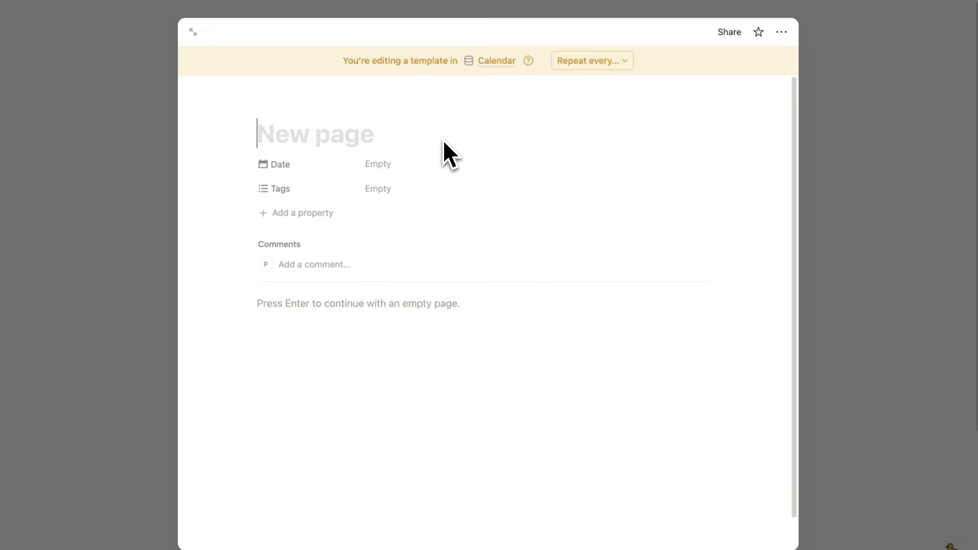
{"action": "type", "text": "Morning R"}
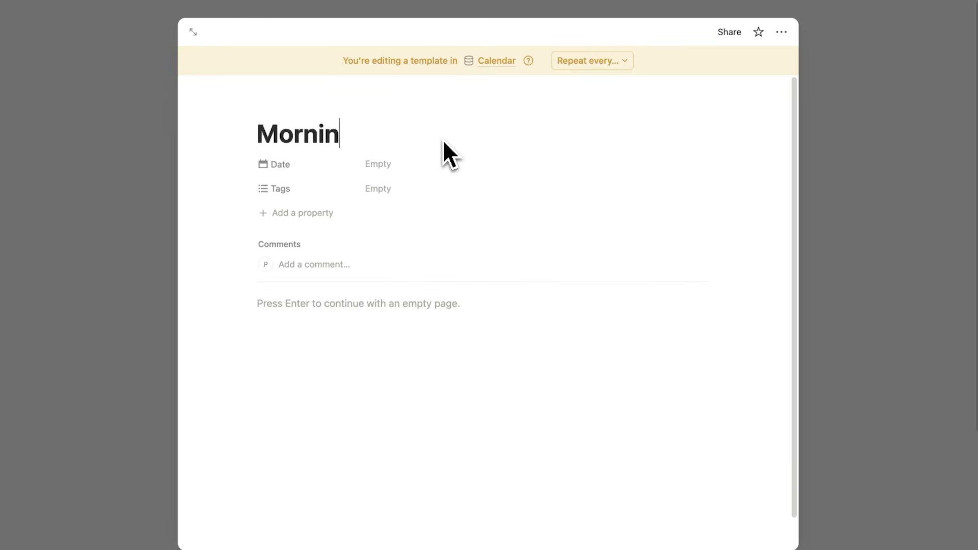
{"action": "type", "text": "outine"}
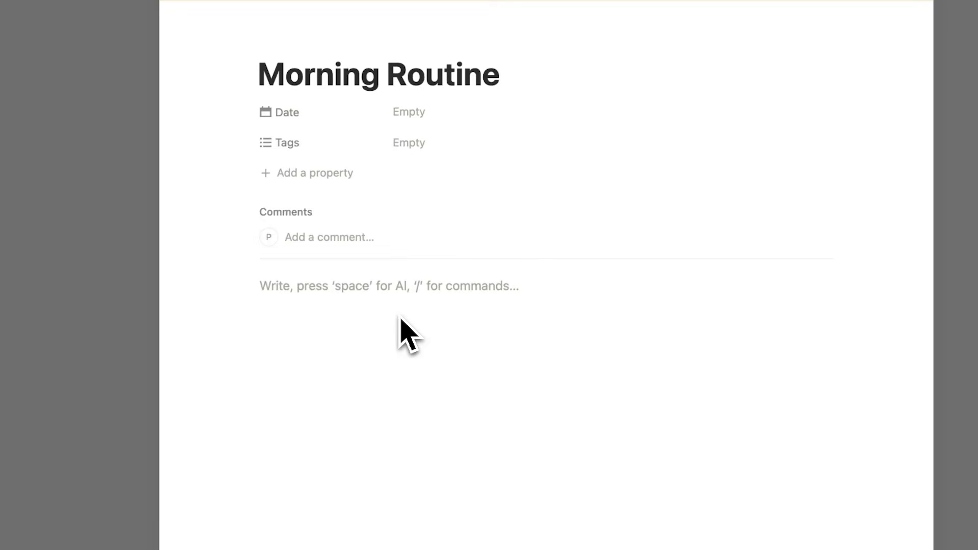
Add a to-do list to the Morning Routine template with the entries Coffee, Eat Oats and Do 30 Pushups.
{"action": "type", "text": "/"}
{"action": "scroll", "coordinate": [367, 357], "scroll_direction": "down", "scroll_amount": 5}
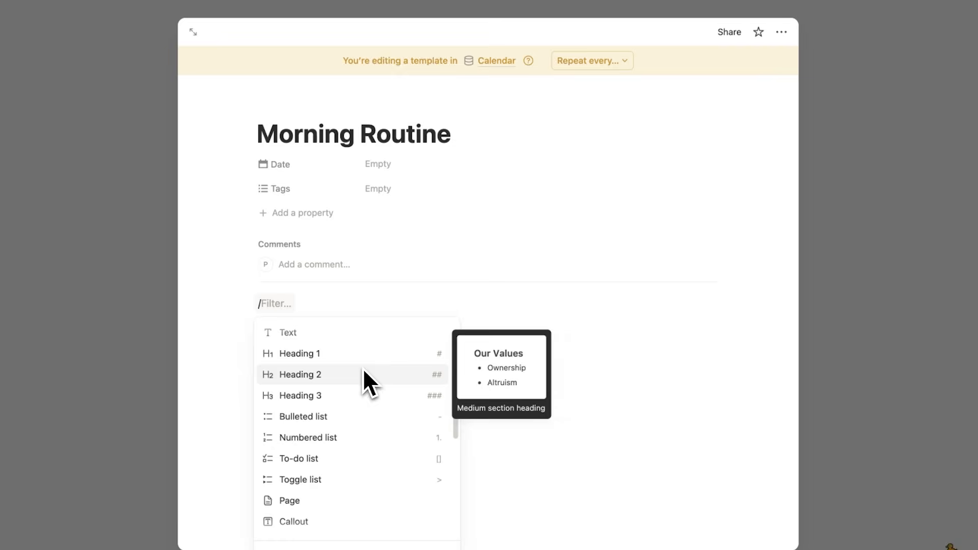
{"action": "left_click", "coordinate": [360, 413]}
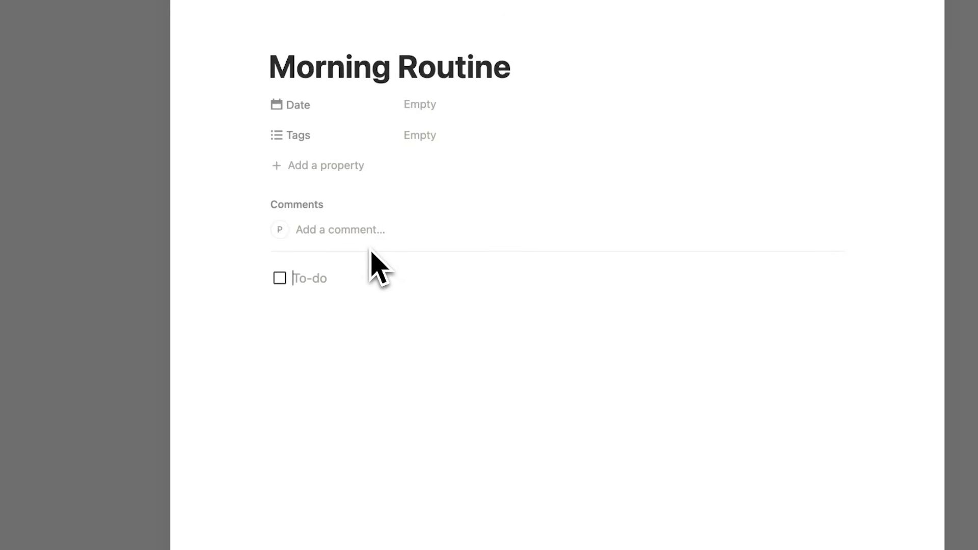
{"action": "type", "text": "Coffee"}
{"action": "key", "text": "Return"}
{"action": "type", "text": "Eat Oats"}
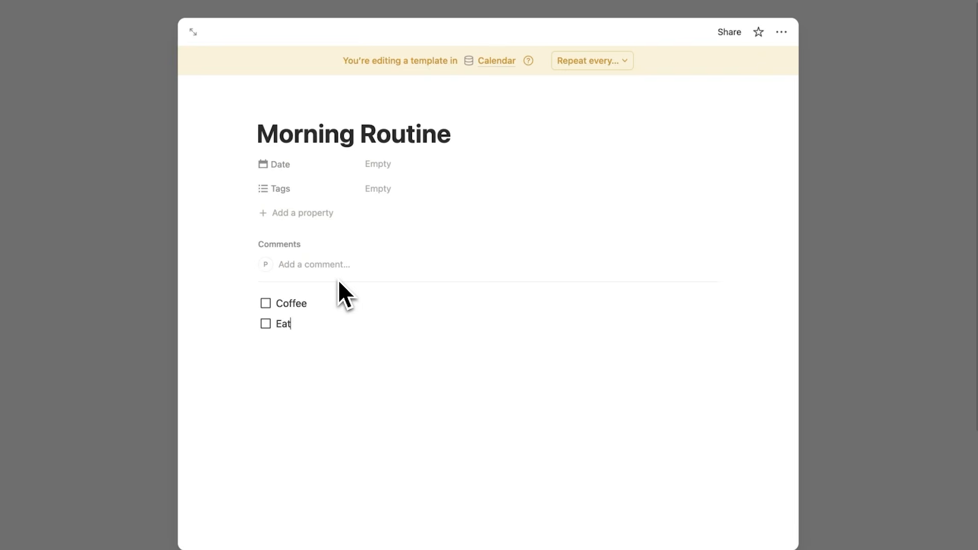
{"action": "key", "text": "Return"}
{"action": "type", "text": "Do 30 Pushups"}
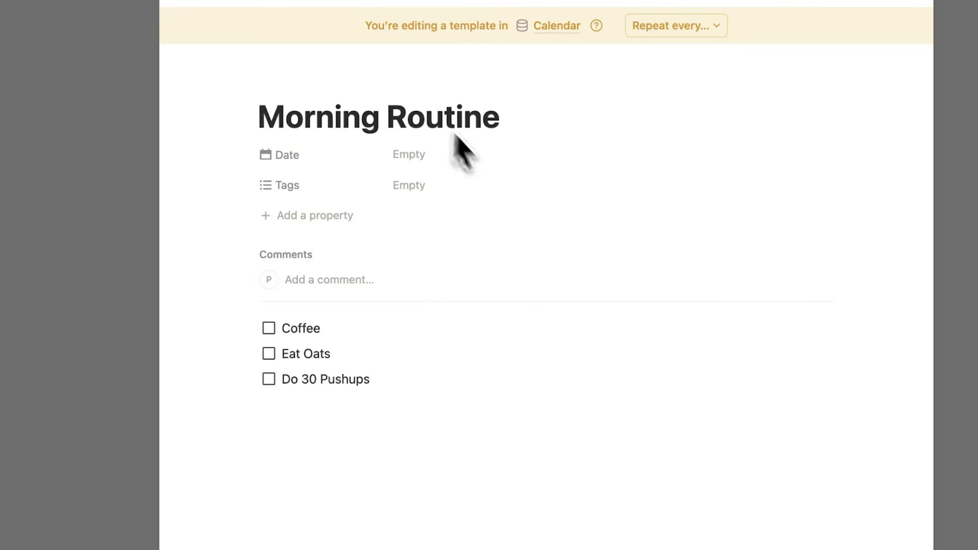
Give the Morning Routine template a bright sun emoji icon and open its repeat interval options.
{"action": "left_click", "coordinate": [280, 87]}
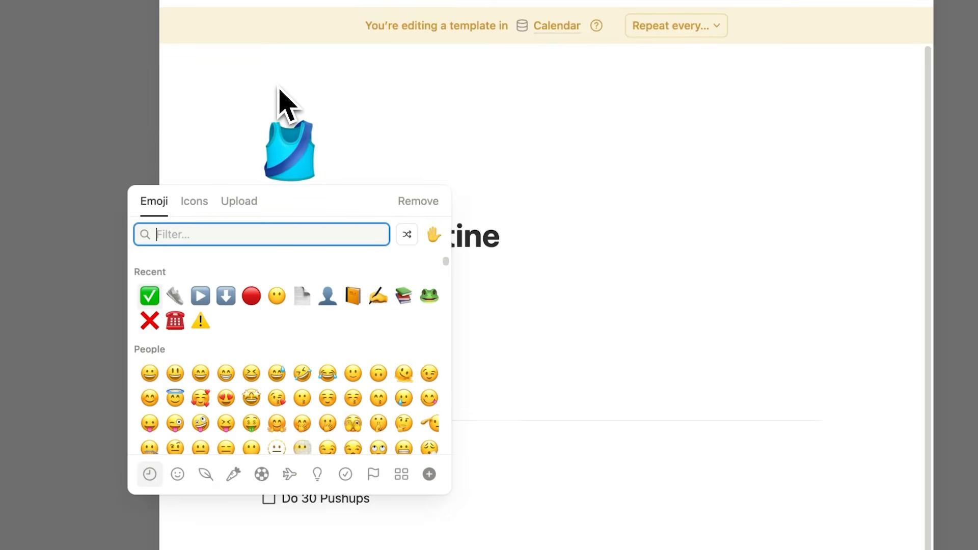
{"action": "type", "text": "sun"}
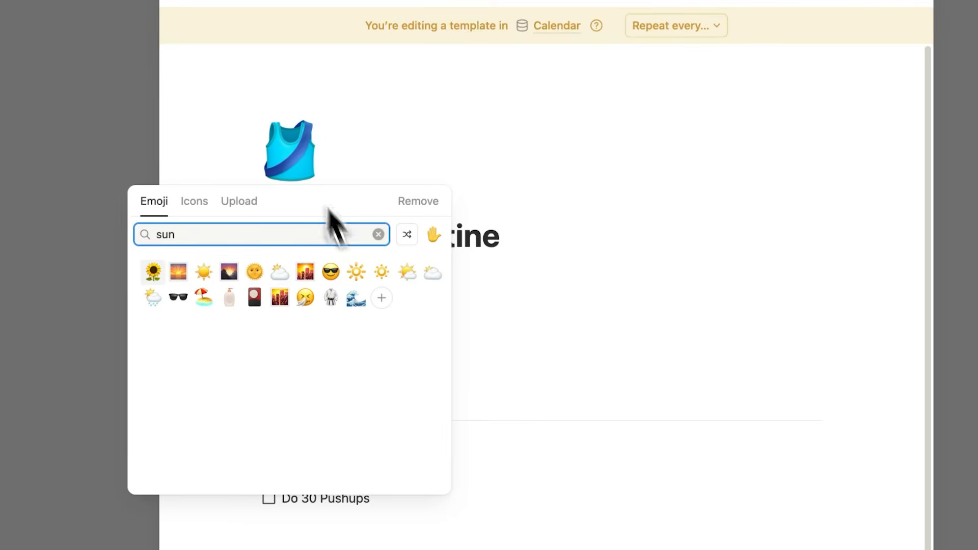
{"action": "left_click", "coordinate": [355, 271]}
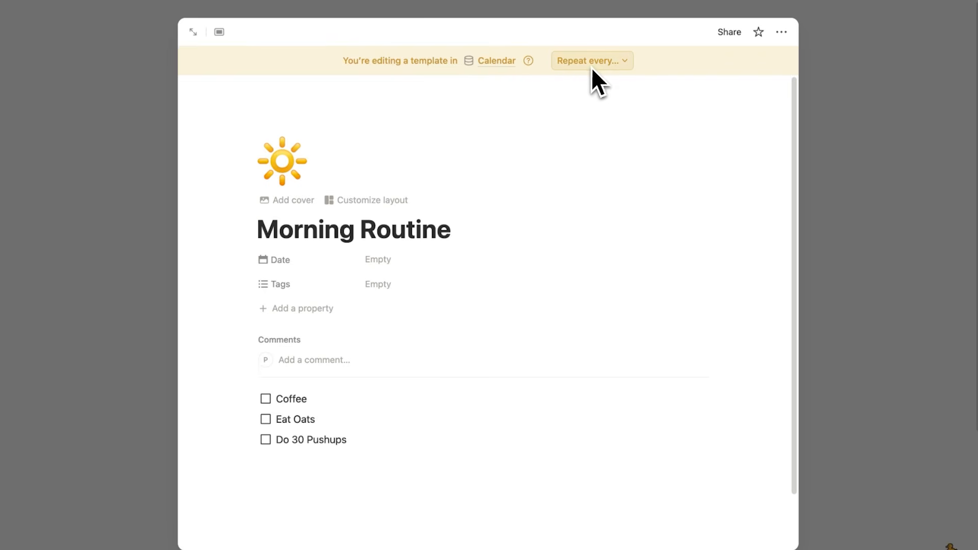
{"action": "left_click", "coordinate": [640, 98]}
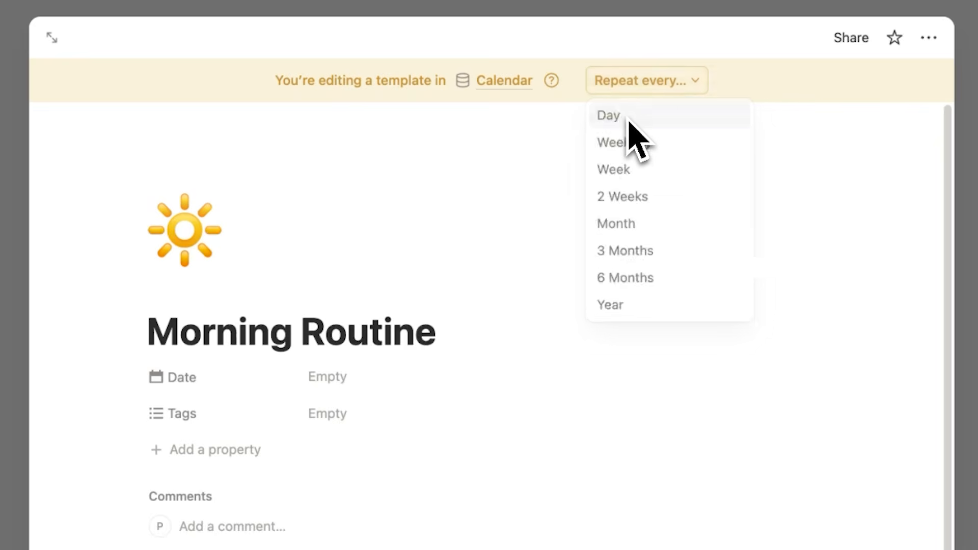
{"action": "left_click", "coordinate": [581, 86]}
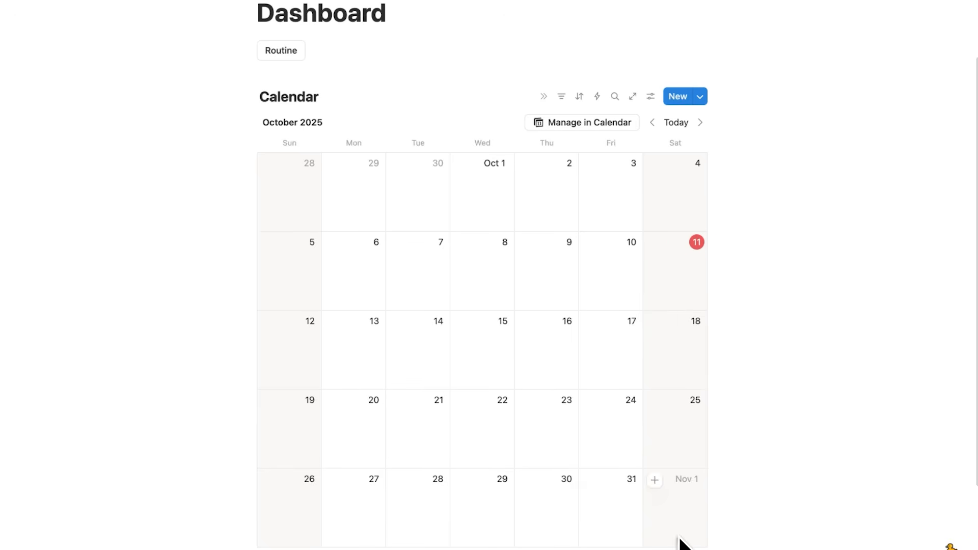
Add an October 11 entry to the Dashboard calendar using the Morning Routine template and close the entry.
{"action": "left_click", "coordinate": [654, 244]}
{"action": "left_click", "coordinate": [351, 322]}
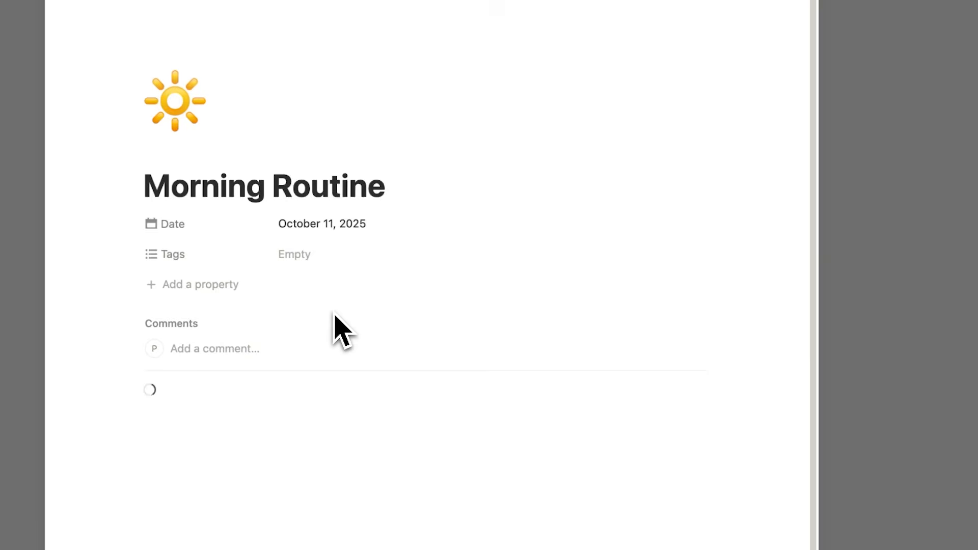
{"action": "left_click", "coordinate": [794, 275]}
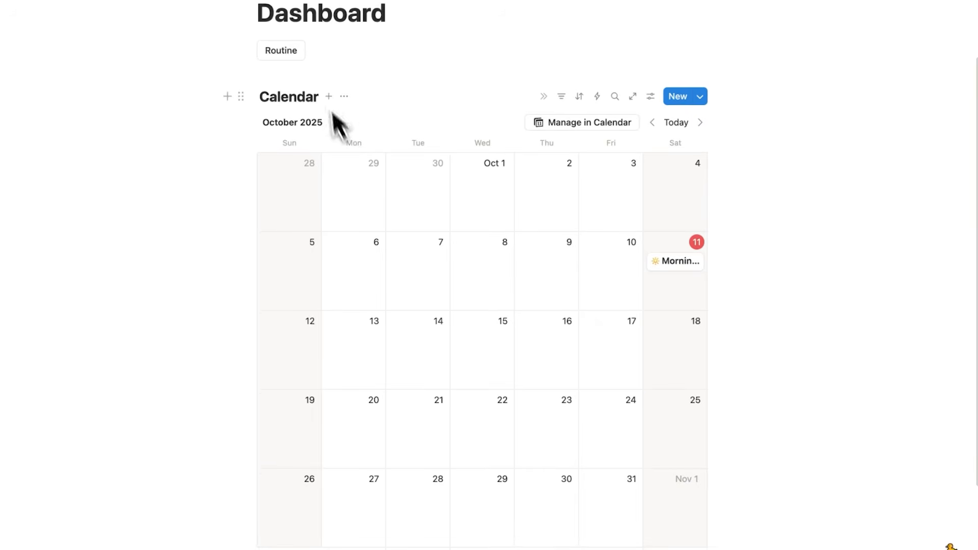
Browse the Dashboard calendar month by month from October 2025 to October 2027 and return to the current month.
{"action": "left_click", "coordinate": [700, 122]}
{"action": "left_click", "coordinate": [701, 123]}
{"action": "left_click", "coordinate": [700, 123]}
{"action": "left_click", "coordinate": [701, 123]}
{"action": "left_click", "coordinate": [700, 123]}
{"action": "left_click", "coordinate": [700, 122]}
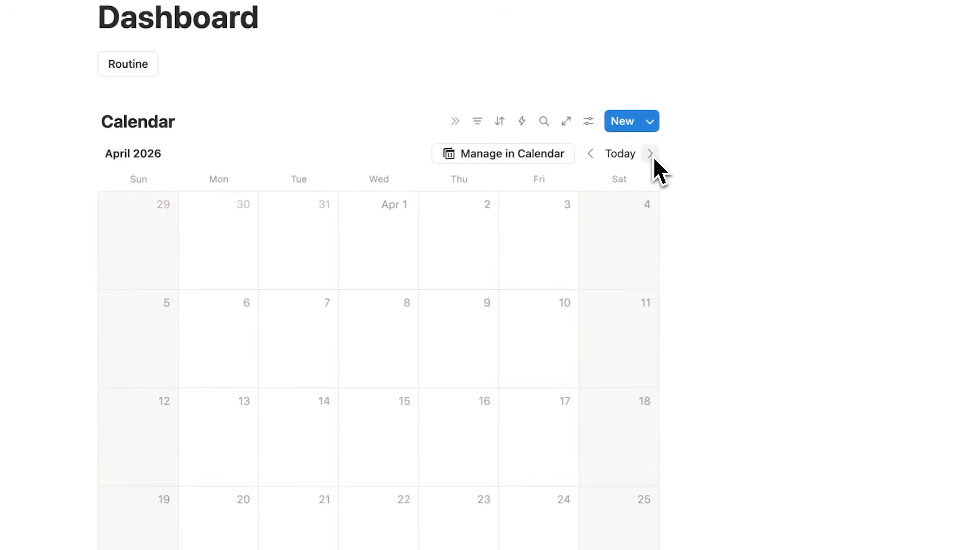
{"action": "double_click", "coordinate": [651, 154]}
{"action": "left_click", "coordinate": [651, 154]}
{"action": "double_click", "coordinate": [651, 154]}
{"action": "double_click", "coordinate": [650, 153]}
{"action": "double_click", "coordinate": [651, 153]}
{"action": "double_click", "coordinate": [651, 154]}
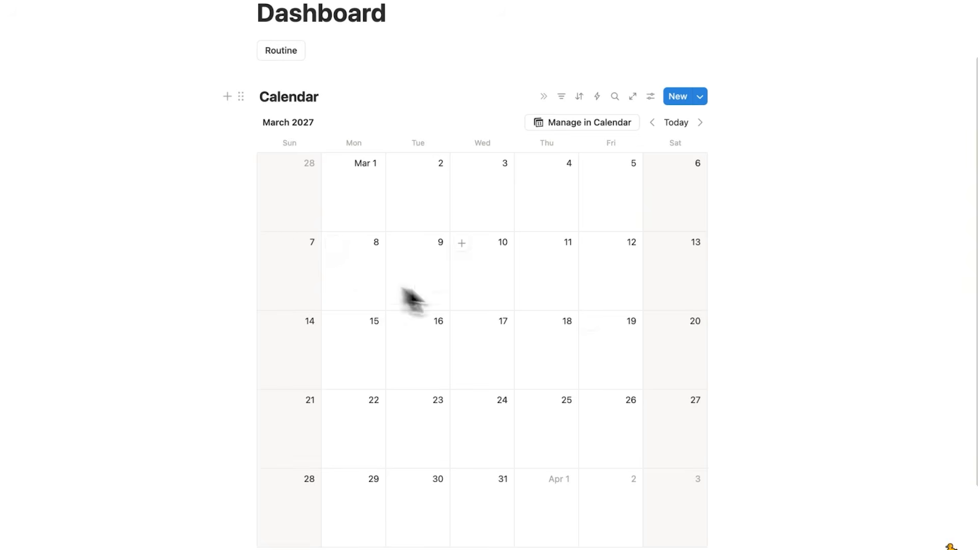
{"action": "left_click", "coordinate": [700, 122]}
{"action": "left_click", "coordinate": [701, 123]}
{"action": "left_click", "coordinate": [701, 123]}
{"action": "left_click", "coordinate": [700, 122]}
{"action": "left_click", "coordinate": [700, 123]}
{"action": "left_click", "coordinate": [701, 122]}
{"action": "left_click", "coordinate": [700, 122]}
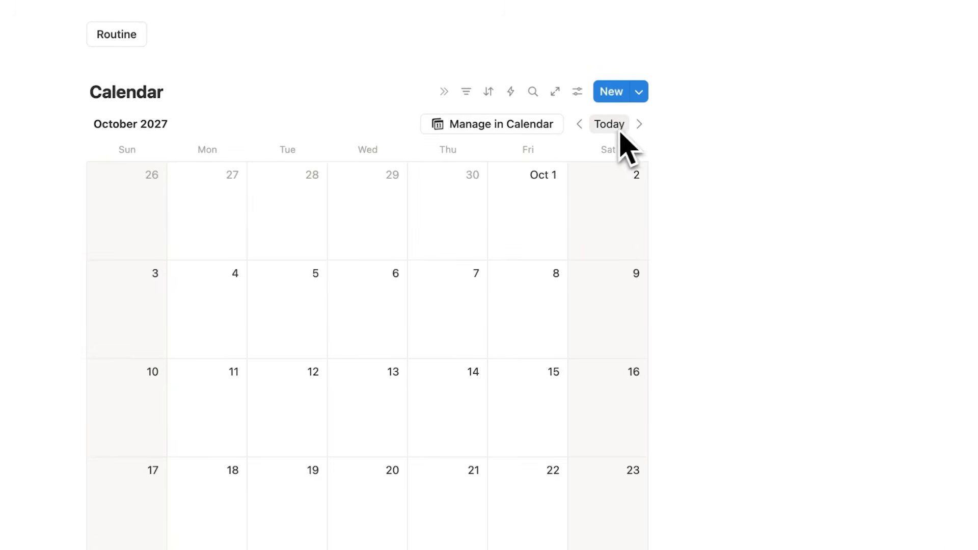
{"action": "left_click", "coordinate": [620, 130]}
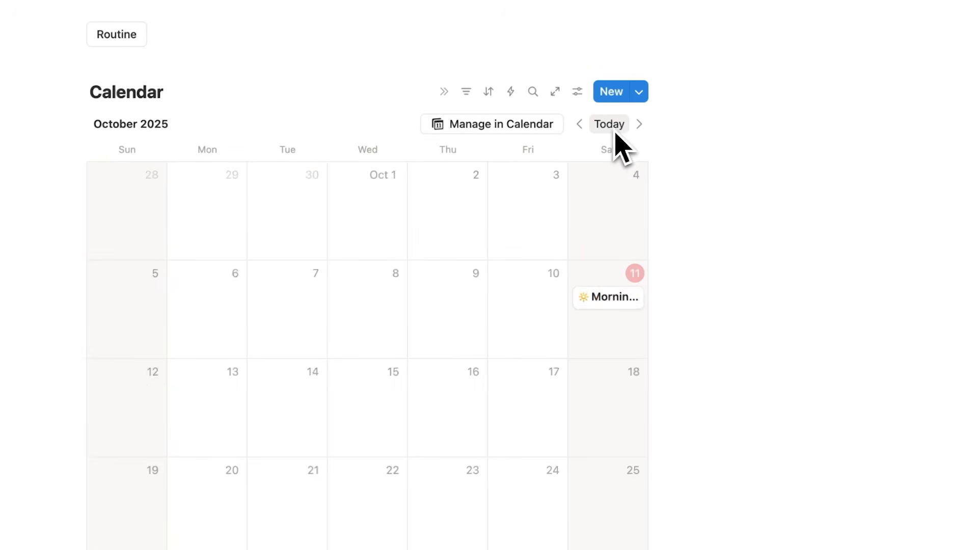
Switch to Notion Calendar for the Calendar database and schedule the October 11 Morning Routine from 7 to 8 AM.
{"action": "left_click", "coordinate": [610, 301]}
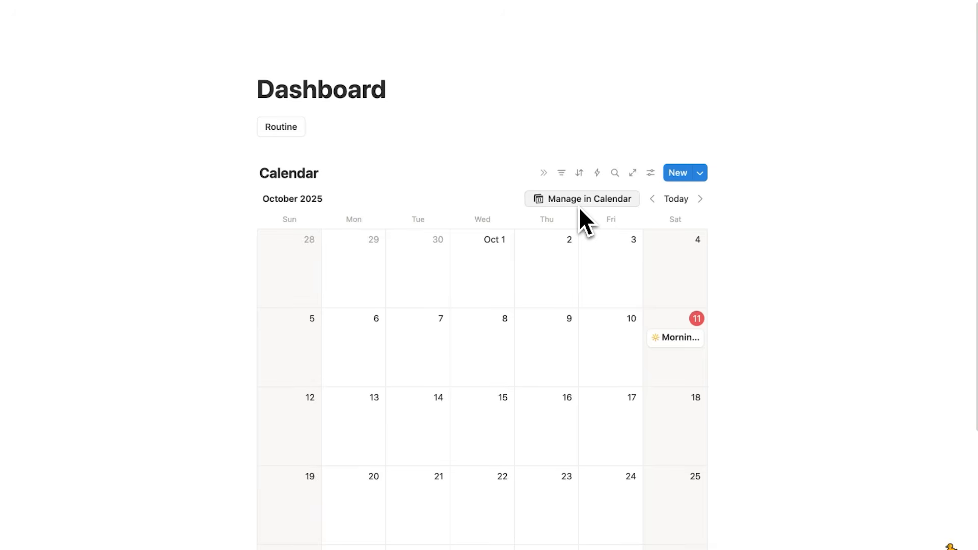
{"action": "left_click", "coordinate": [579, 205]}
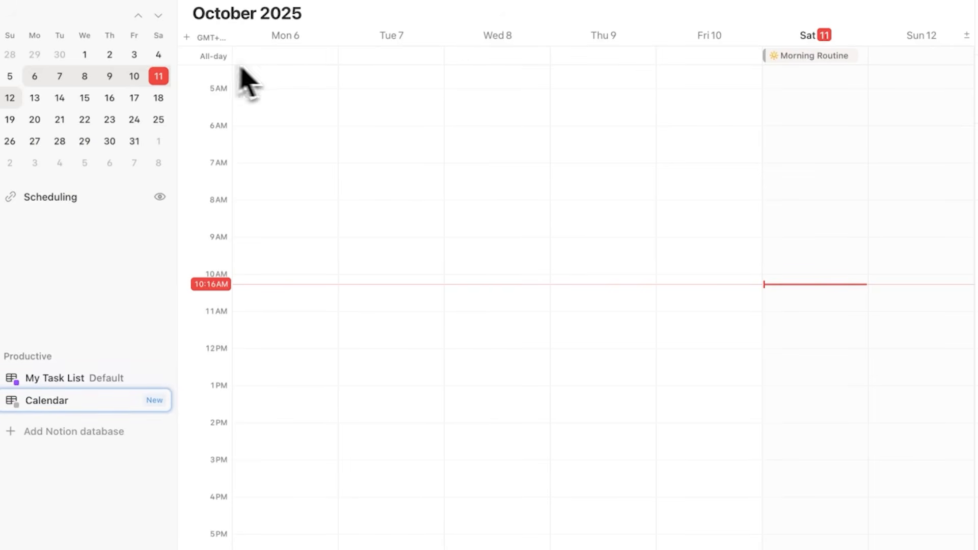
{"action": "left_click_drag", "start_coordinate": [787, 57], "coordinate": [825, 259]}
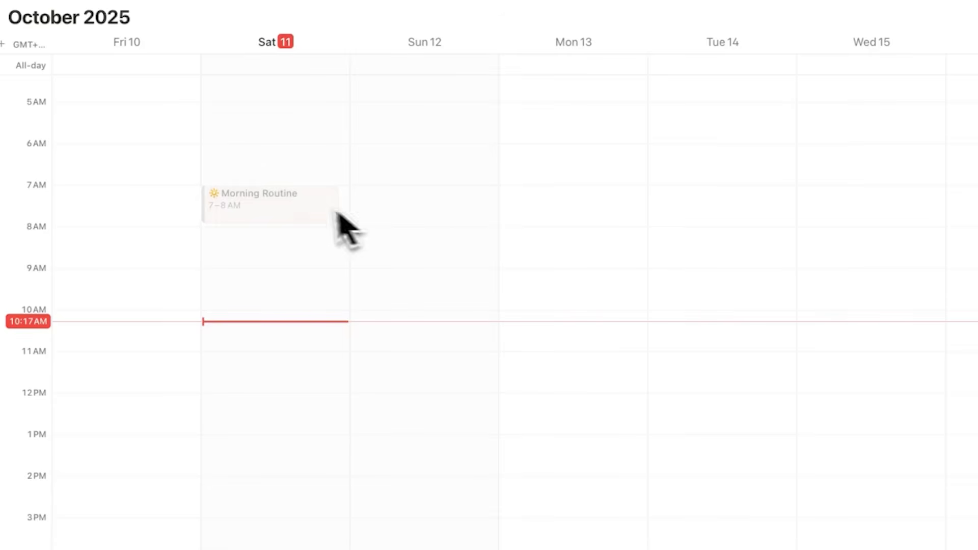
Duplicate Saturday's Morning Routine event onto the following days, October 12 through 15, keeping the 7 to 8 AM slot.
{"action": "left_click", "coordinate": [305, 205]}
{"action": "key", "text": "alt"}
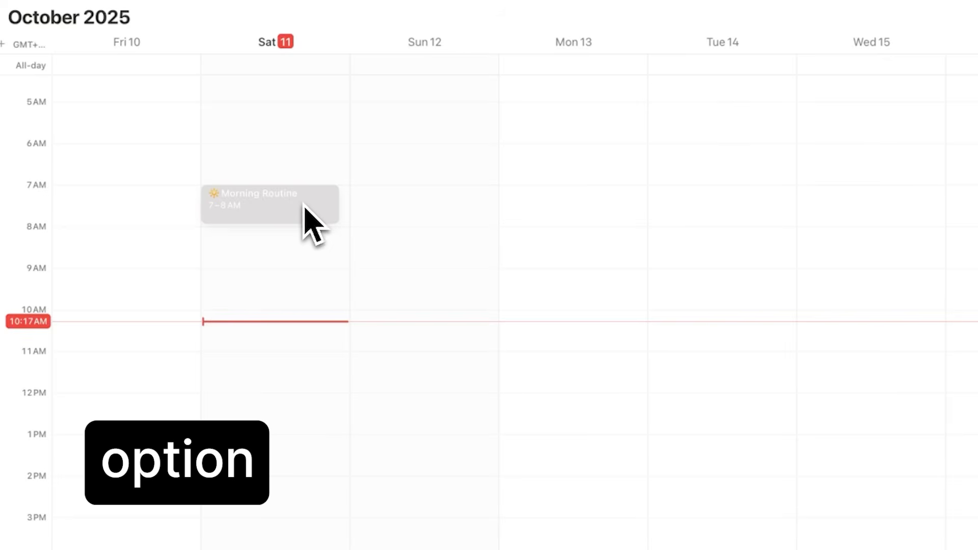
{"action": "left_click_drag", "start_coordinate": [303, 214], "coordinate": [767, 228]}
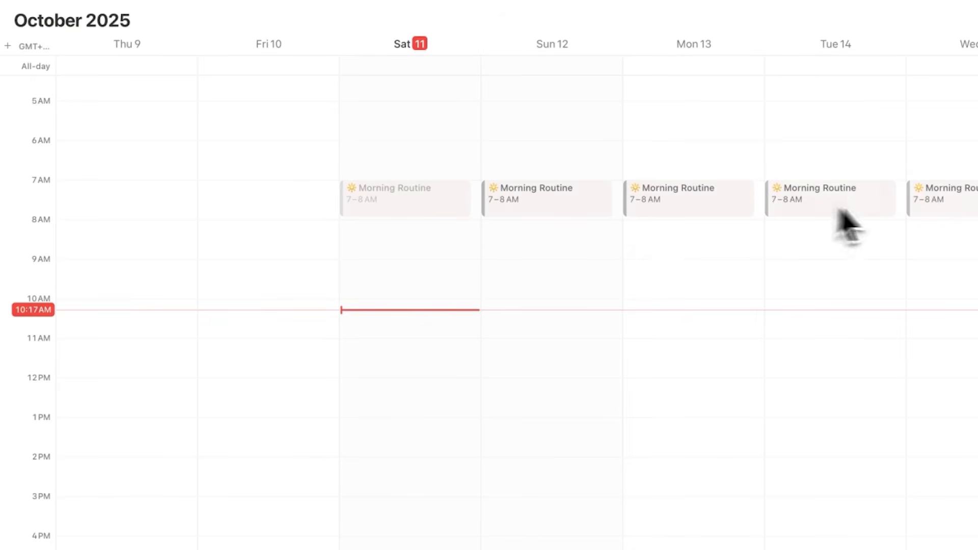
Create a Task 1 event on Sunday, October 12 from 7 to 10 AM and shift its start to the Morning Routine's end.
{"action": "left_click_drag", "start_coordinate": [553, 299], "coordinate": [550, 181]}
{"action": "type", "text": "Task 1"}
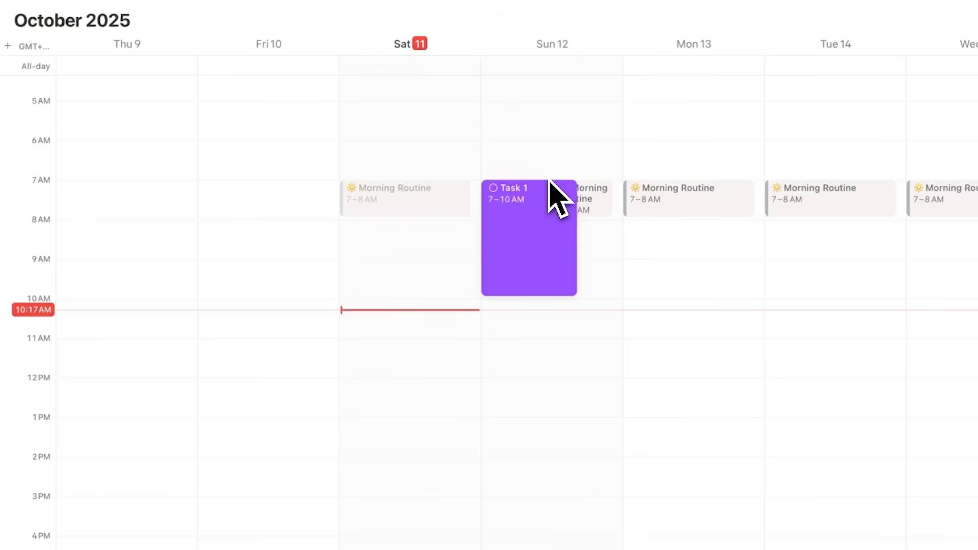
{"action": "left_click", "coordinate": [627, 327]}
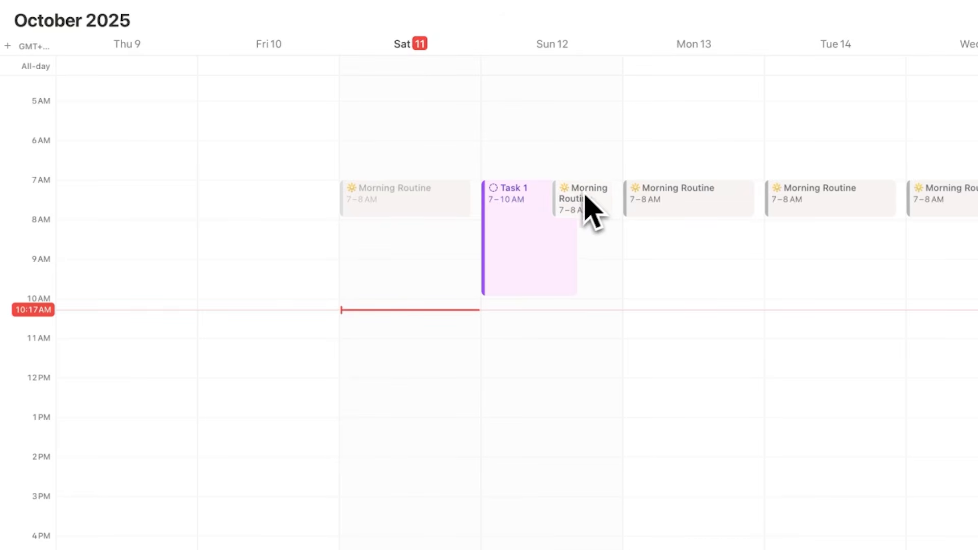
{"action": "left_click", "coordinate": [527, 183]}
{"action": "left_click_drag", "start_coordinate": [528, 184], "coordinate": [533, 222]}
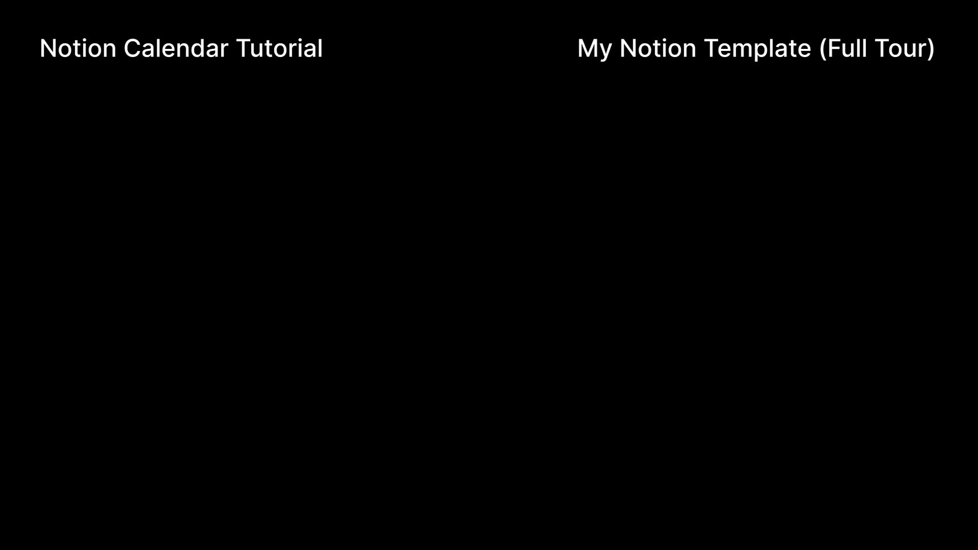